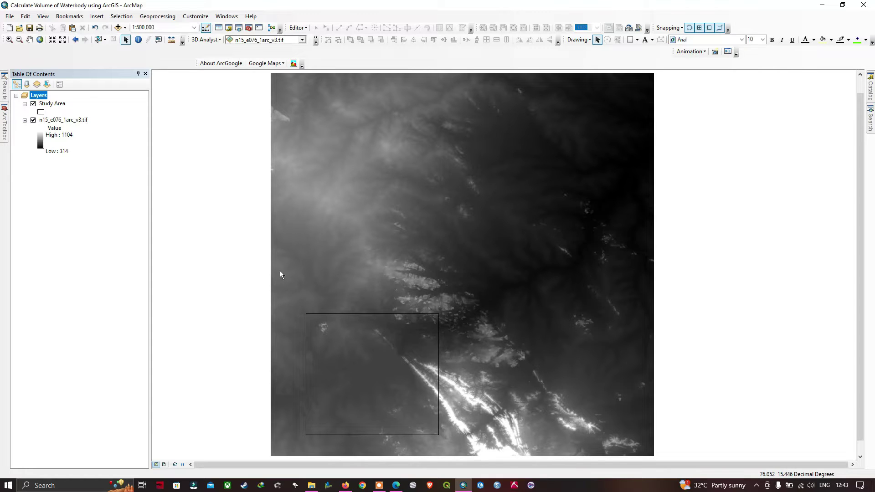
Step: Toggle the Study Area and elevation layers off and back on to check them
{"action": "left_click", "coordinate": [34, 106]}
{"action": "left_click", "coordinate": [33, 104]}
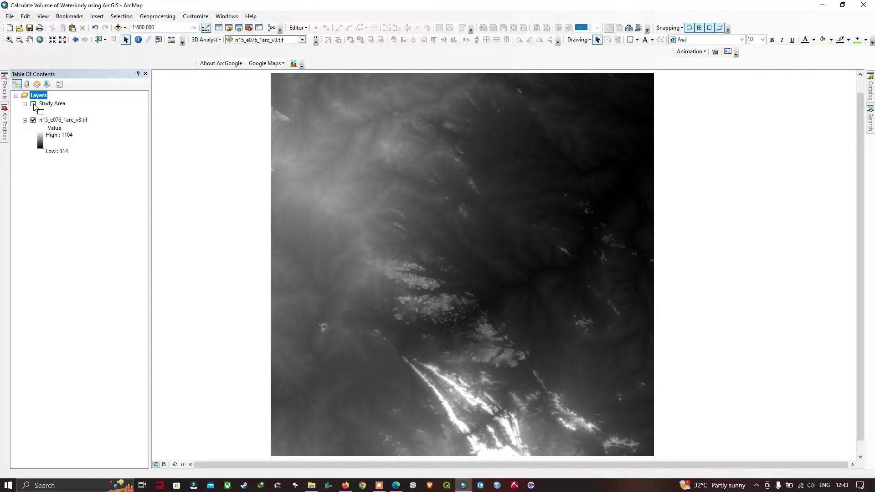
{"action": "left_click", "coordinate": [33, 104]}
{"action": "left_click", "coordinate": [33, 120]}
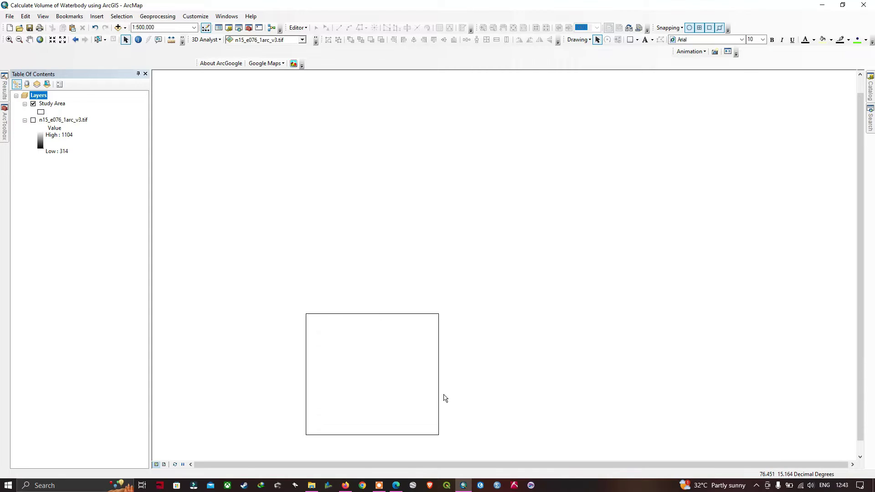
{"action": "left_click", "coordinate": [34, 120]}
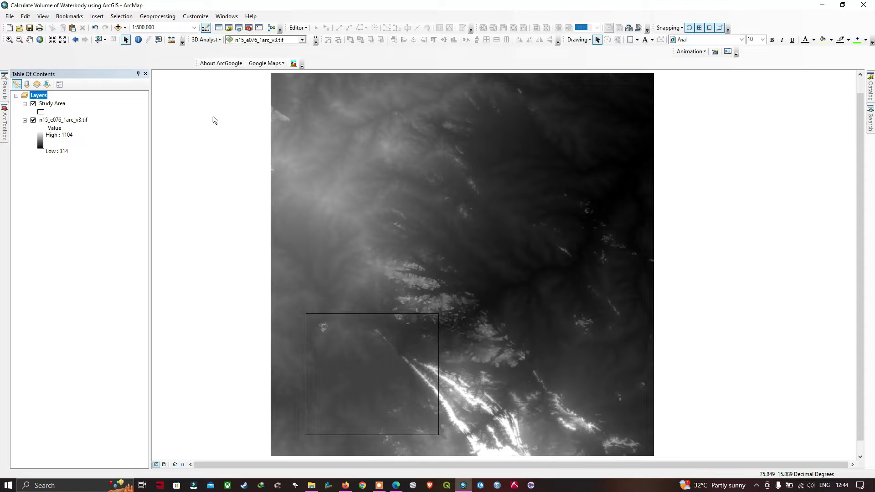
Step: Add the Landsat 8 B3 and B5 TIF files from the Landsat8 folder to the map
{"action": "left_click", "coordinate": [124, 28]}
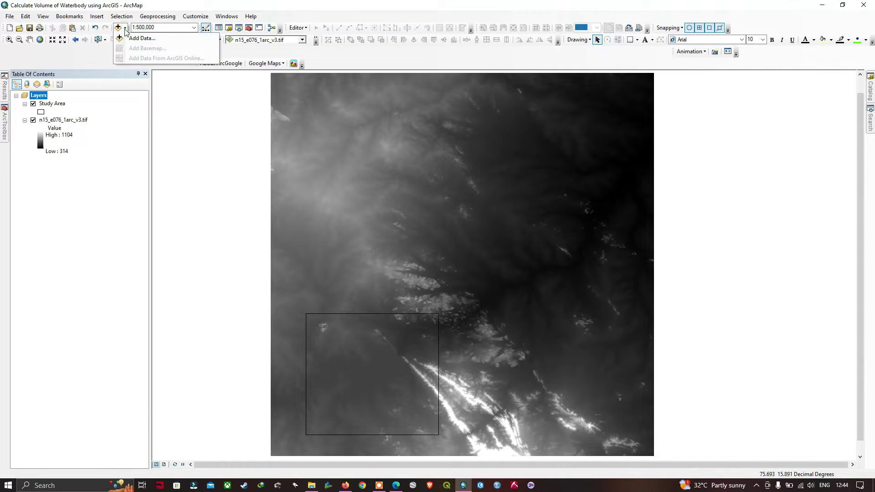
{"action": "left_click", "coordinate": [140, 37]}
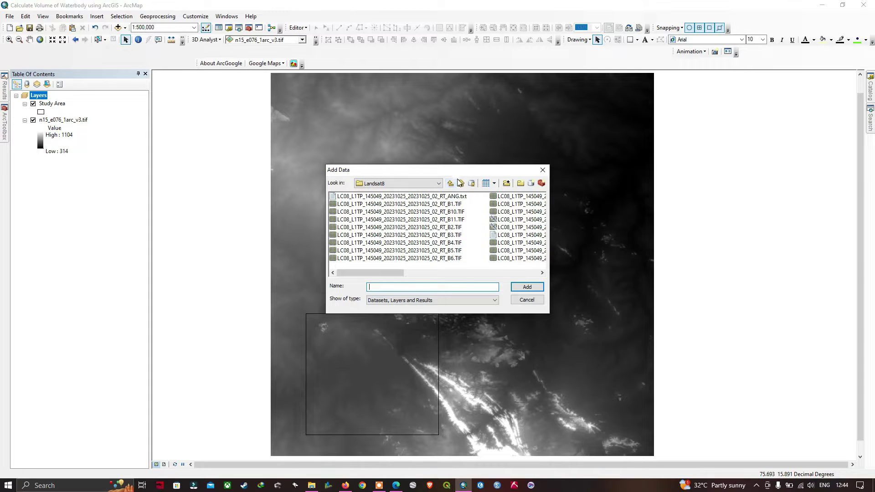
{"action": "left_click", "coordinate": [454, 235]}
{"action": "left_click", "coordinate": [453, 251], "text": "ctrl"}
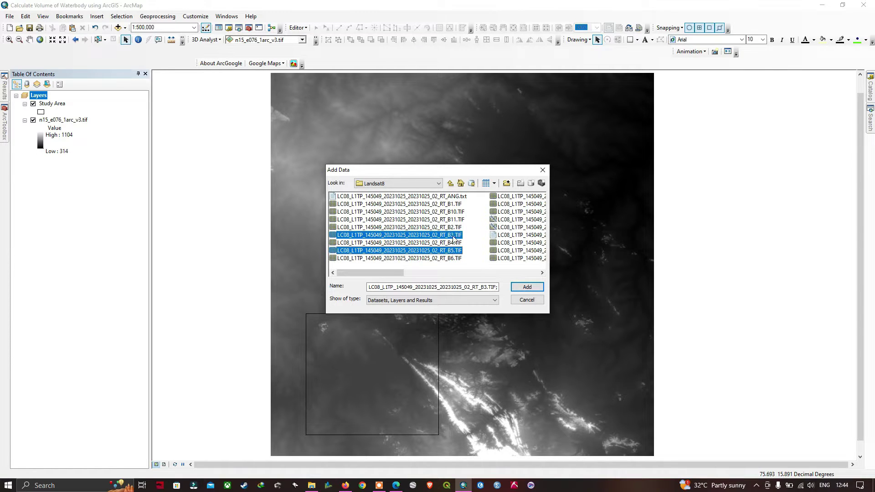
{"action": "left_click", "coordinate": [526, 287]}
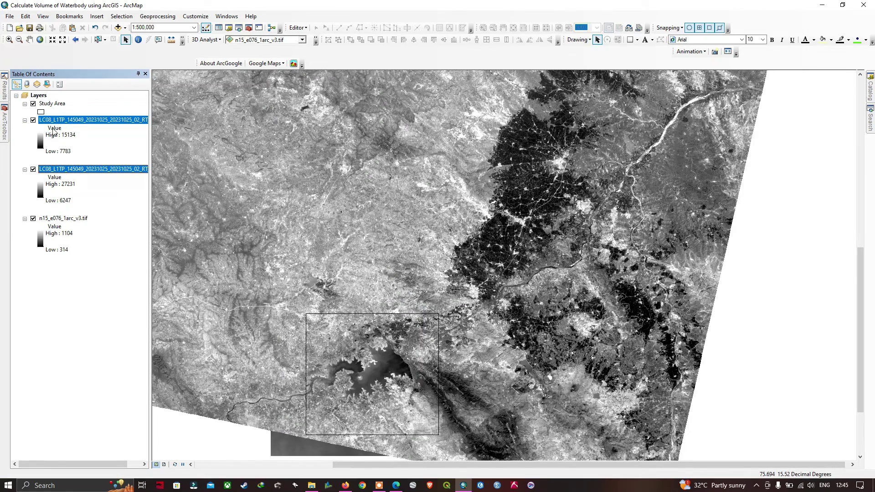
Step: Widen the Table of Contents to show the full Landsat layer names, then recentre the map
{"action": "left_click", "coordinate": [76, 121], "text": "ctrl"}
{"action": "left_click_drag", "start_coordinate": [150, 138], "coordinate": [210, 137]}
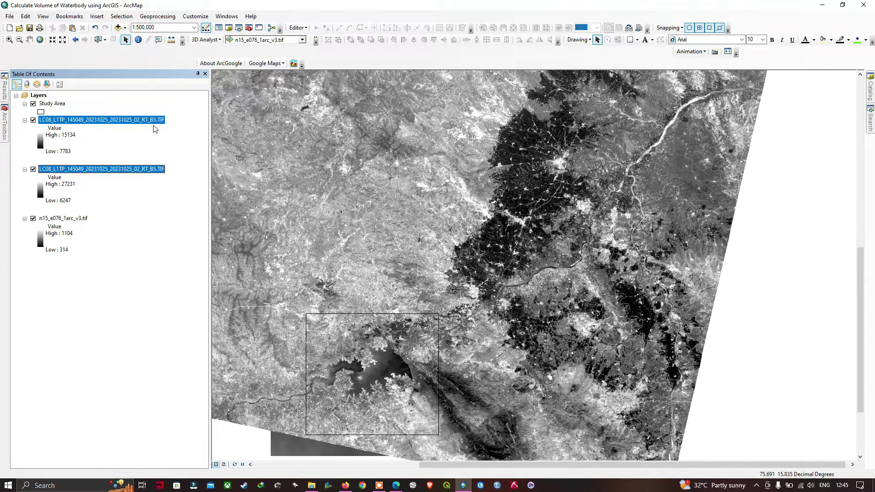
{"action": "left_click", "coordinate": [155, 130]}
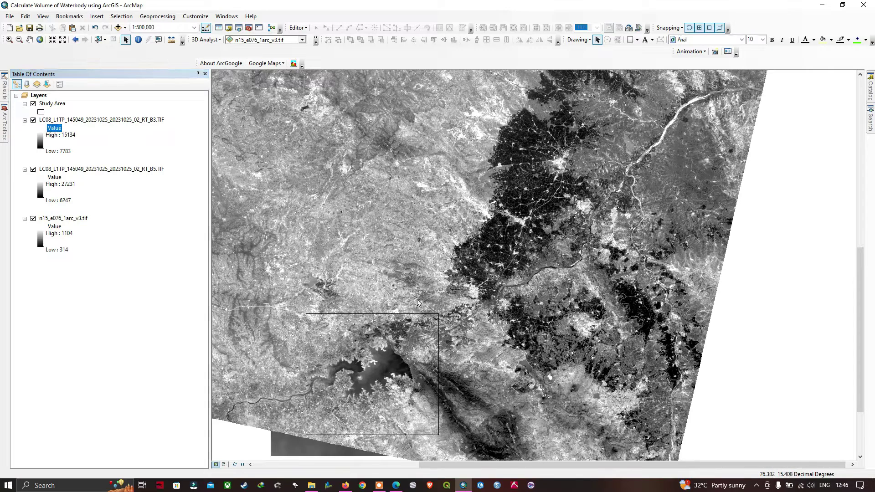
{"action": "left_click_drag", "start_coordinate": [441, 304], "coordinate": [444, 288]}
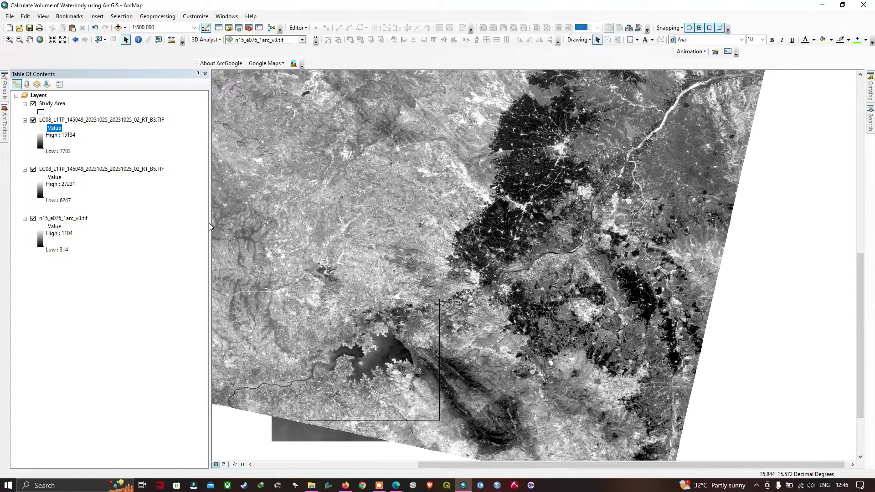
{"action": "left_click_drag", "start_coordinate": [208, 223], "coordinate": [190, 220]}
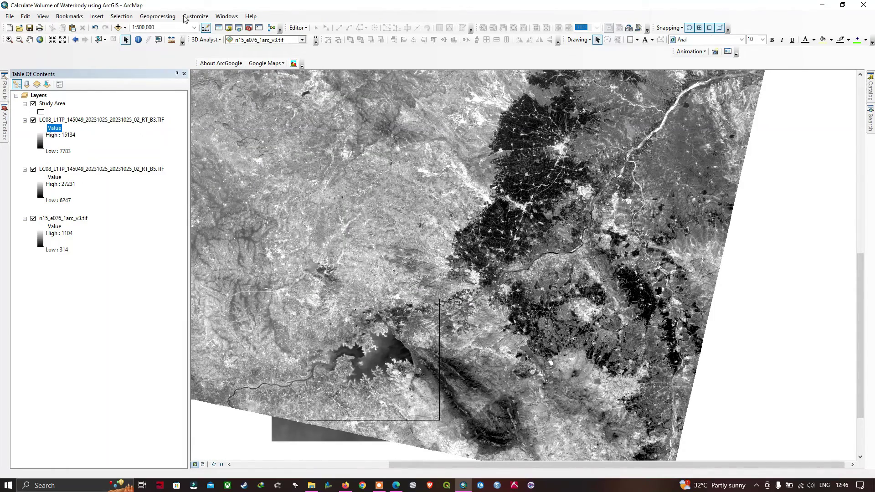
Step: Launch Raster Calculator from ArcToolbox's Spatial Analyst Tools > Map Algebra and reposition its window
{"action": "left_click", "coordinate": [249, 29]}
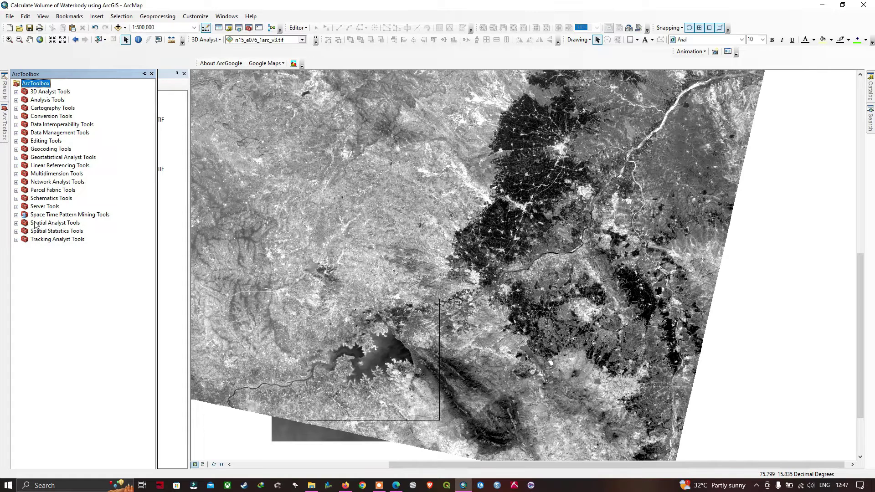
{"action": "left_click", "coordinate": [67, 224]}
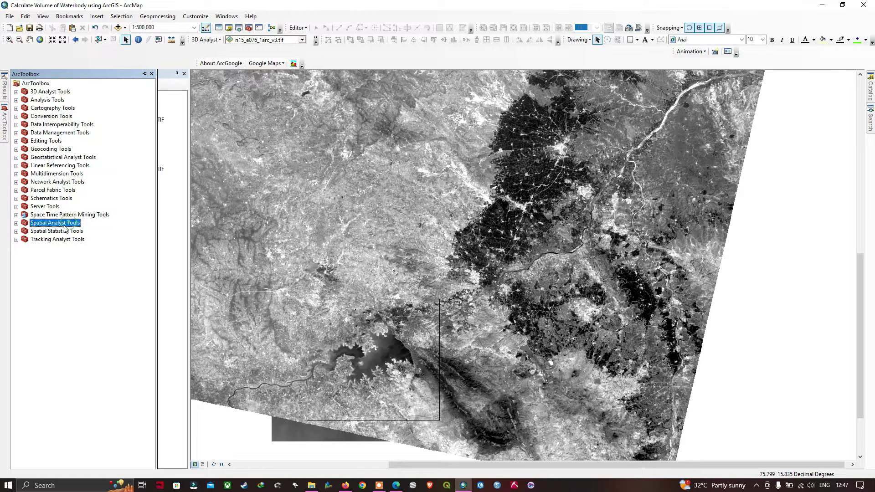
{"action": "left_click", "coordinate": [16, 223]}
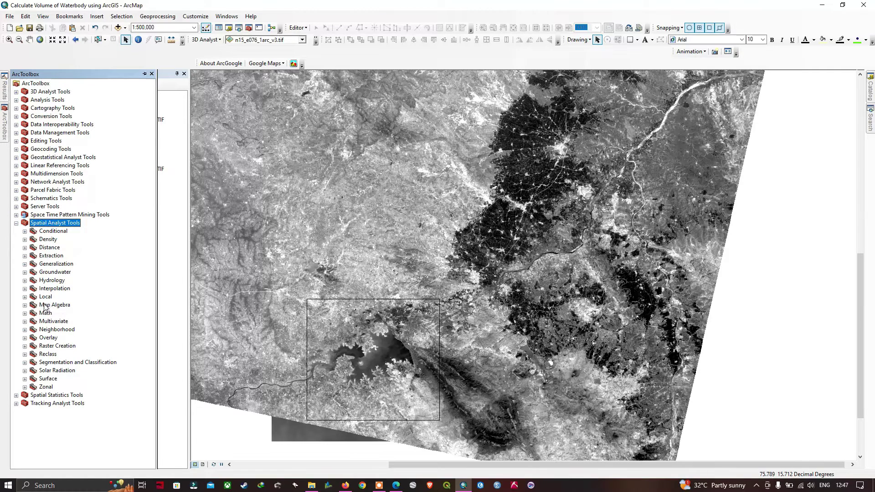
{"action": "left_click", "coordinate": [25, 305]}
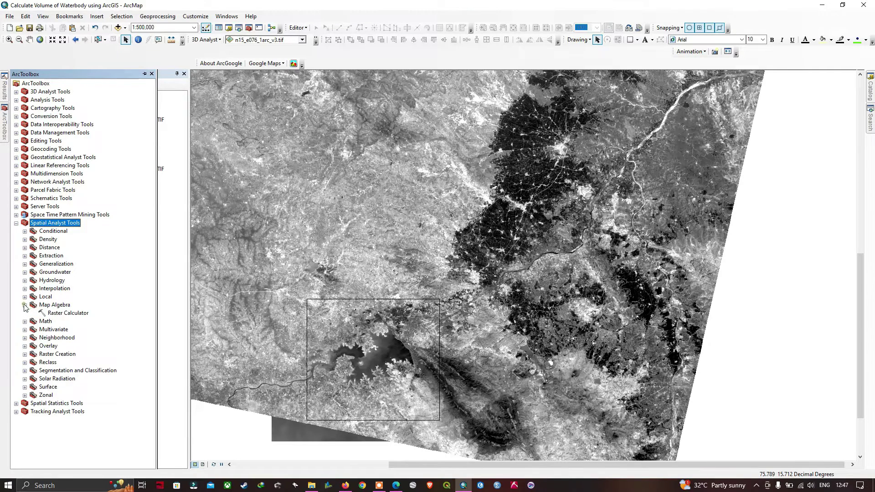
{"action": "double_click", "coordinate": [72, 314]}
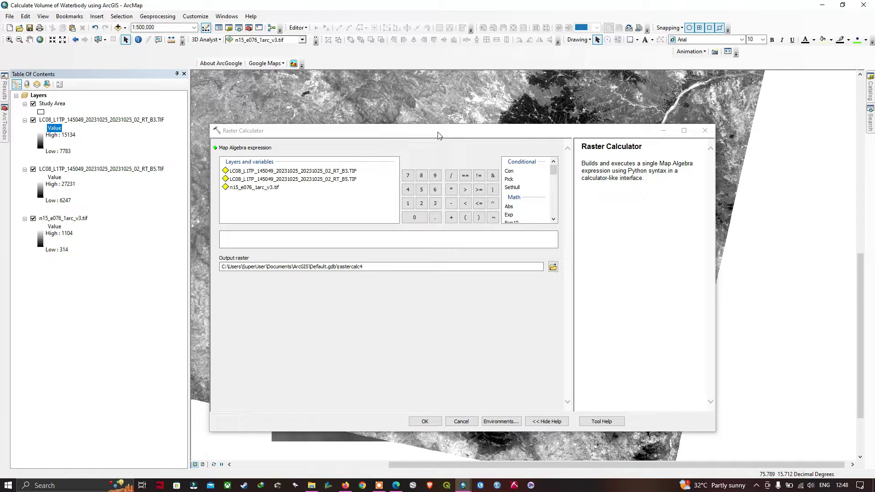
{"action": "left_click_drag", "start_coordinate": [437, 133], "coordinate": [430, 120]}
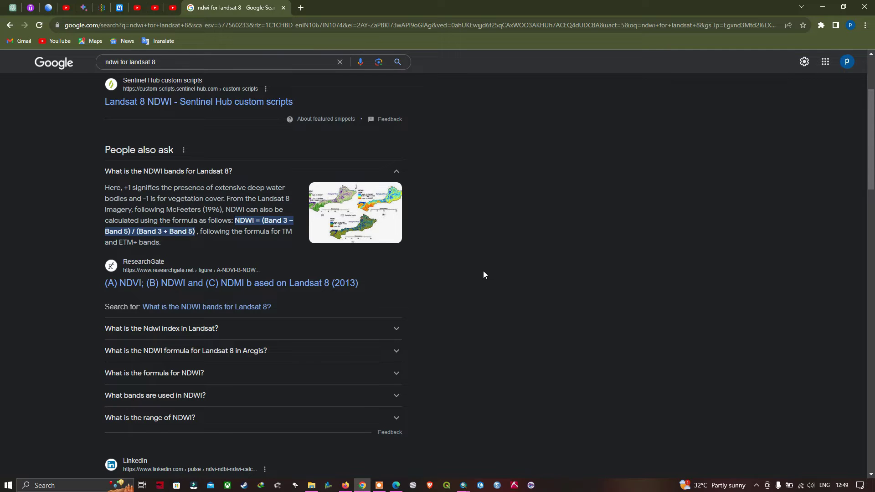
Step: Switch from the browser back to ArcMap's Raster Calculator
{"action": "key", "text": "alt+Tab"}
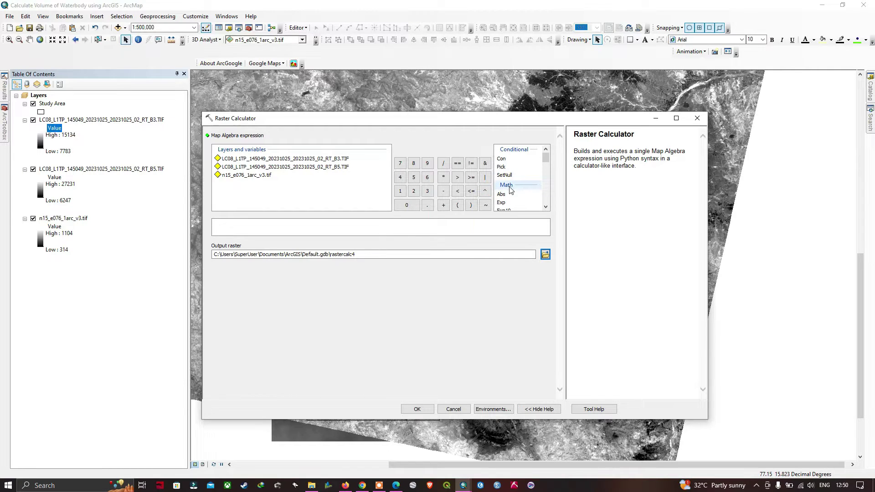
Step: Build the numerator Float(B3 - B5) in the Raster Calculator expression
{"action": "scroll", "coordinate": [510, 200], "scroll_direction": "down", "scroll_amount": 1}
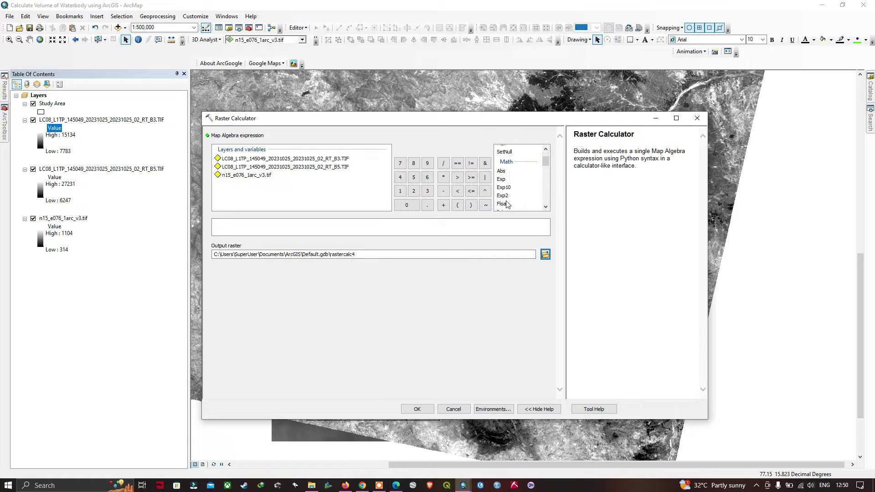
{"action": "double_click", "coordinate": [503, 203]}
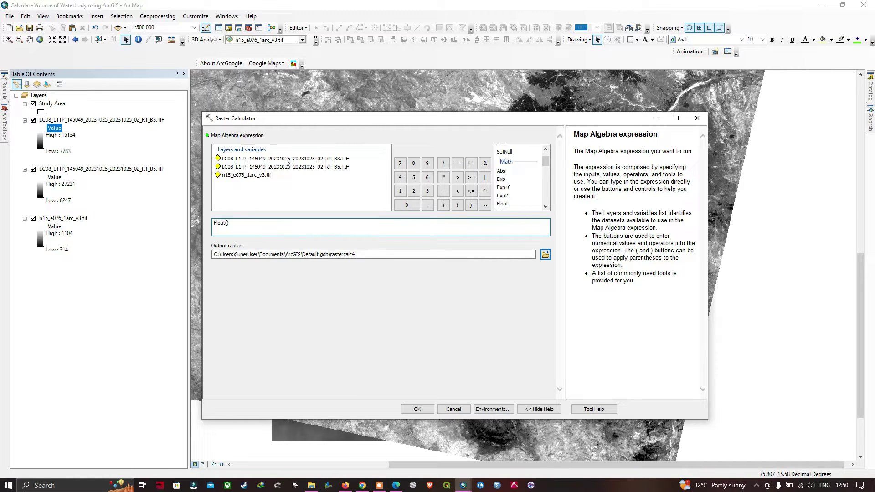
{"action": "double_click", "coordinate": [312, 159]}
{"action": "left_click", "coordinate": [443, 191]}
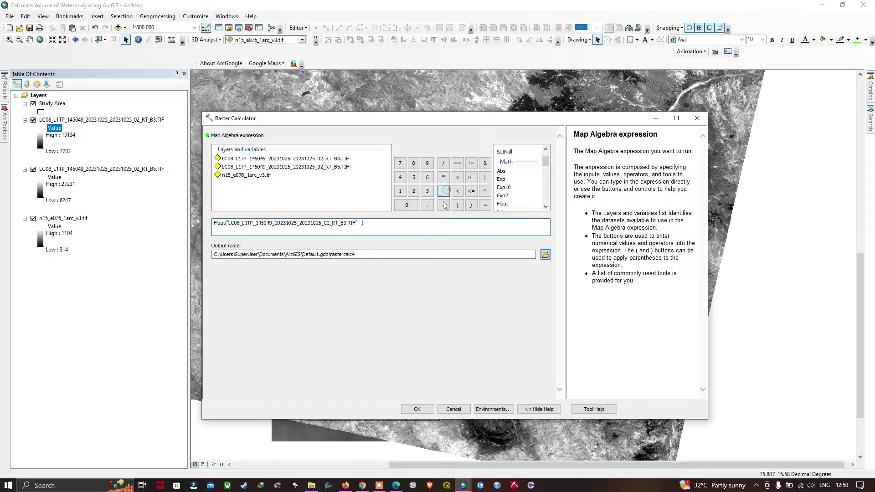
{"action": "left_click", "coordinate": [338, 167]}
{"action": "double_click", "coordinate": [338, 167]}
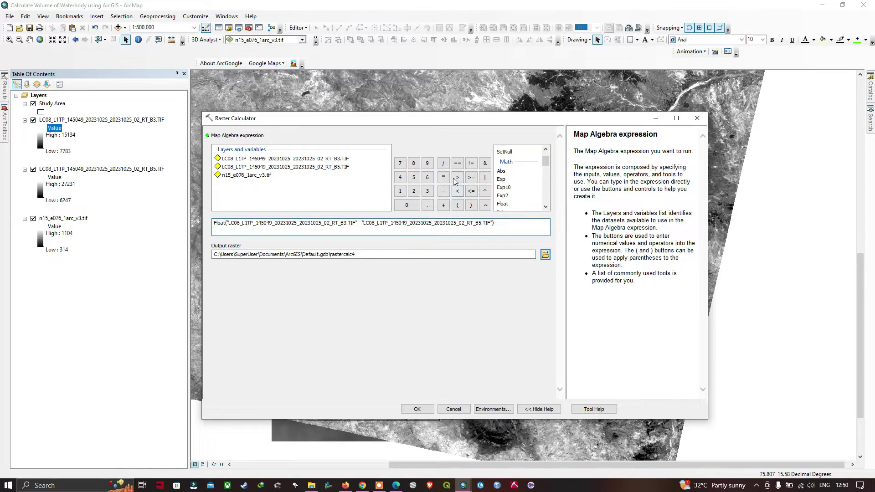
Step: Divide by the denominator Float(B3 + B5) to complete the NDWI expression
{"action": "left_click", "coordinate": [444, 164]}
{"action": "double_click", "coordinate": [502, 204]}
{"action": "double_click", "coordinate": [340, 159]}
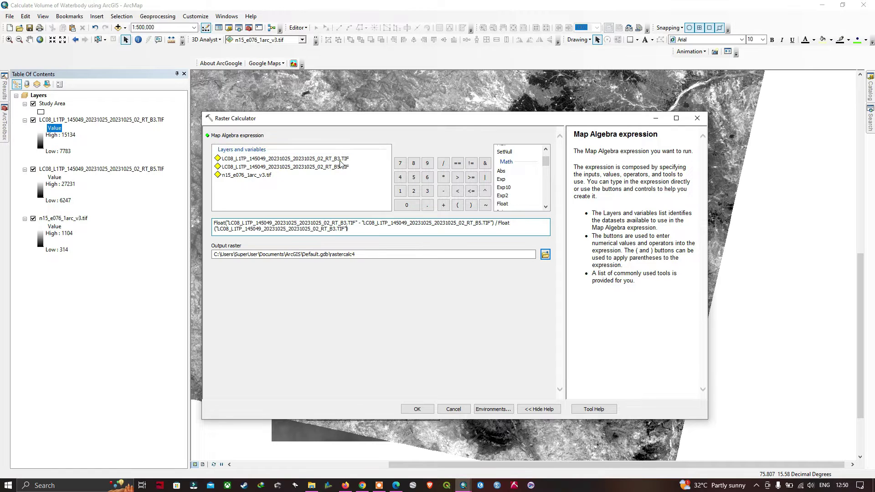
{"action": "left_click", "coordinate": [443, 205]}
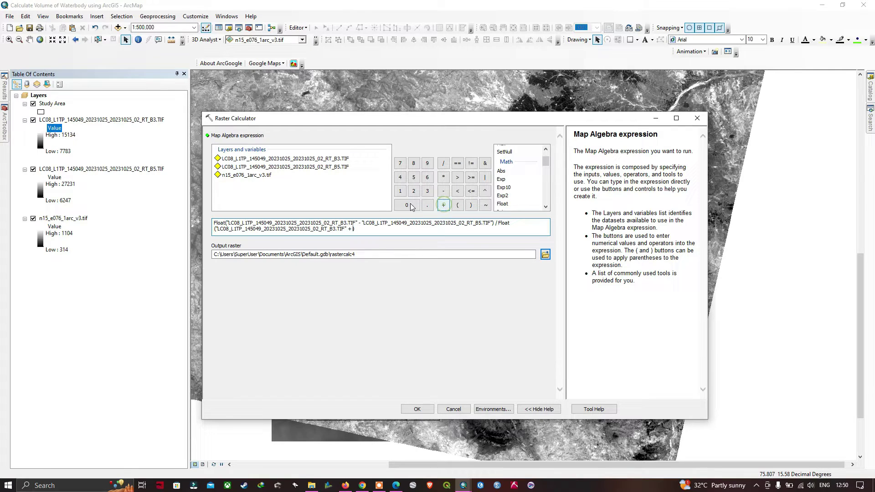
{"action": "double_click", "coordinate": [330, 167]}
{"action": "left_click", "coordinate": [496, 230]}
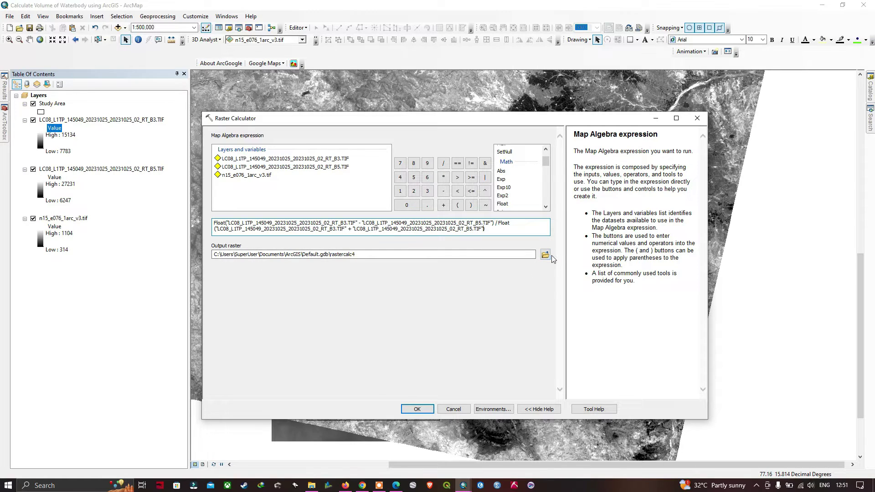
Step: Save the output raster as NDWI in the scrap folder and run the calculation
{"action": "left_click", "coordinate": [546, 254]}
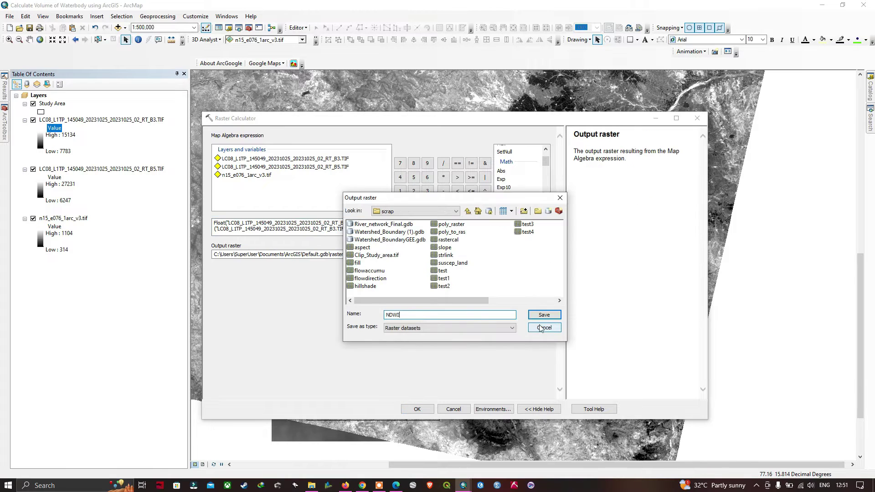
{"action": "left_click", "coordinate": [543, 314]}
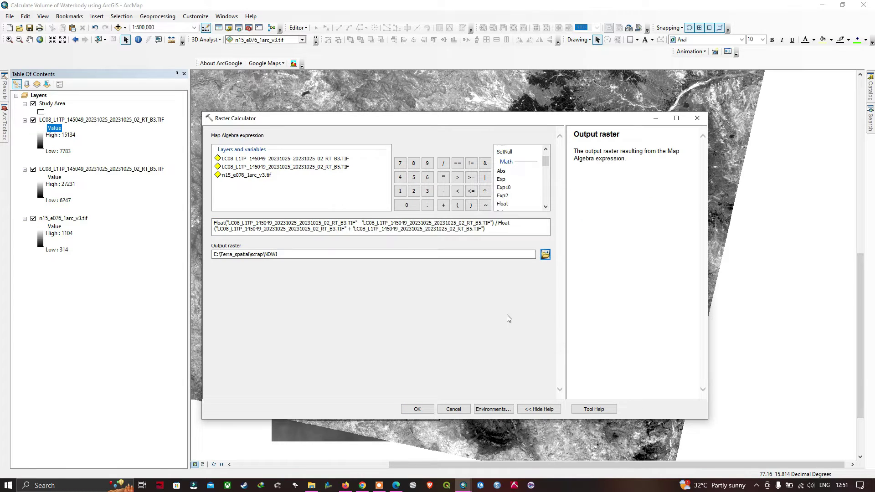
{"action": "left_click", "coordinate": [421, 413]}
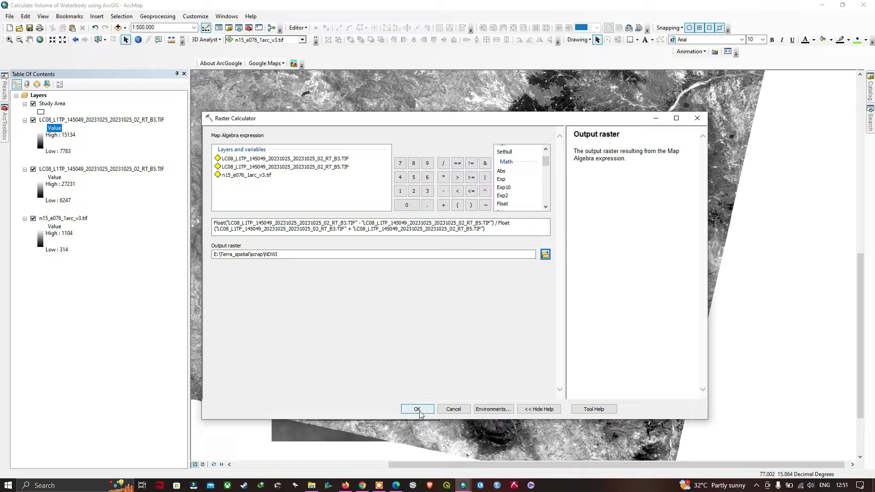
Step: Run the NDWI calculation and hide the B3 and B5 band layers
{"action": "left_click", "coordinate": [418, 410]}
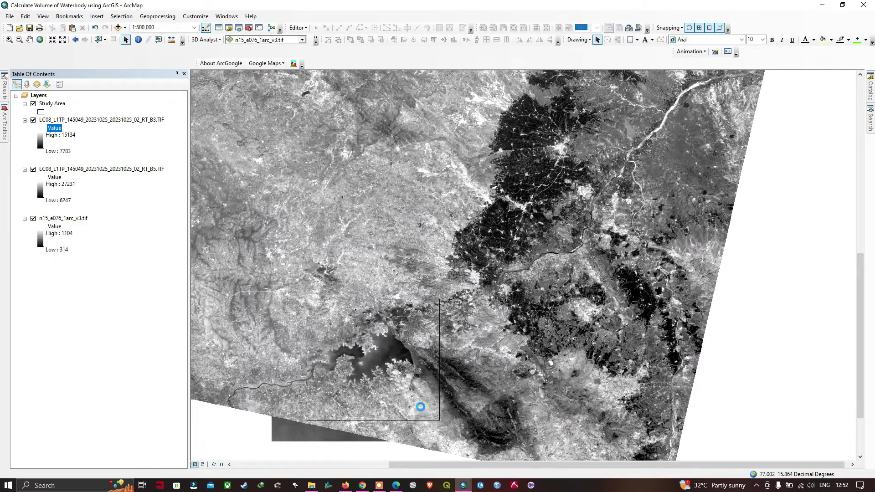
{"action": "scroll", "coordinate": [234, 247], "scroll_direction": "up", "scroll_amount": 1}
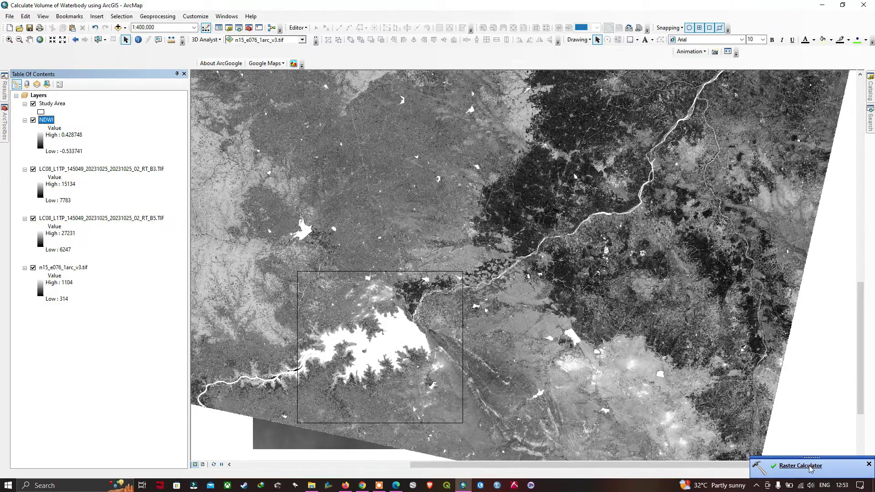
{"action": "left_click", "coordinate": [33, 169]}
{"action": "left_click", "coordinate": [33, 219]}
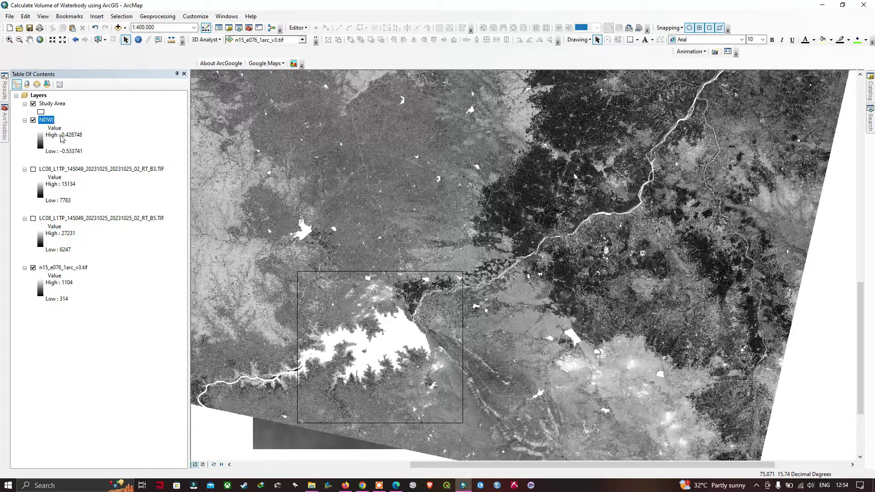
Step: Select the B3 and B5 layers together and remove them from the map
{"action": "left_click", "coordinate": [85, 170], "text": "ctrl"}
{"action": "left_click", "coordinate": [91, 218], "text": "ctrl"}
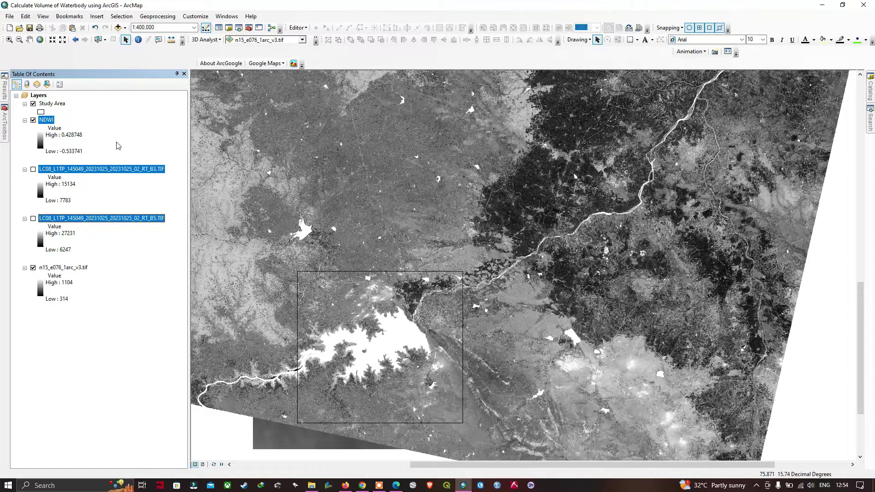
{"action": "left_click", "coordinate": [118, 145]}
{"action": "left_click", "coordinate": [87, 170]}
{"action": "left_click", "coordinate": [91, 217], "text": "ctrl"}
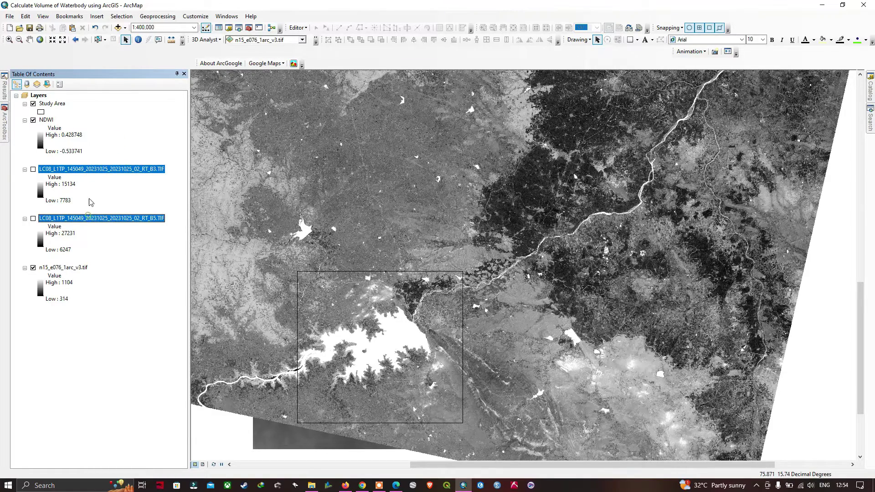
{"action": "right_click", "coordinate": [97, 170]}
{"action": "left_click", "coordinate": [114, 182]}
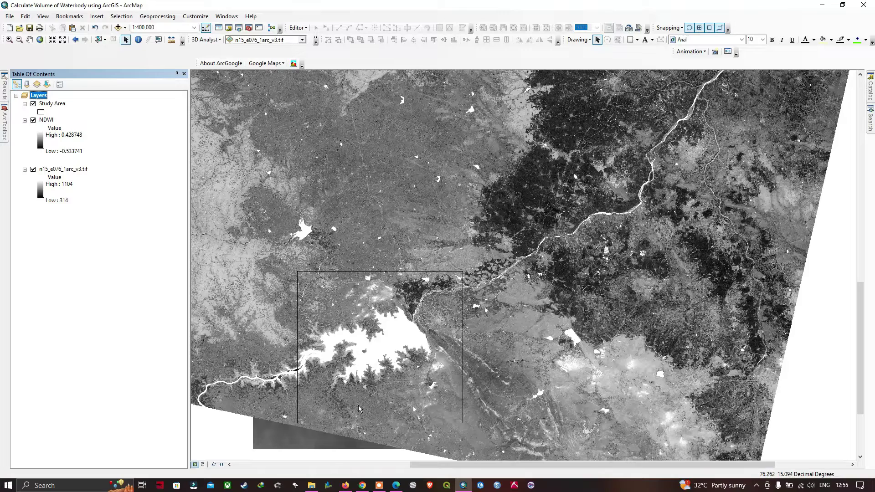
Step: Search the tools for 'clip' and open Clip (Data Management) from the results
{"action": "left_click", "coordinate": [870, 122]}
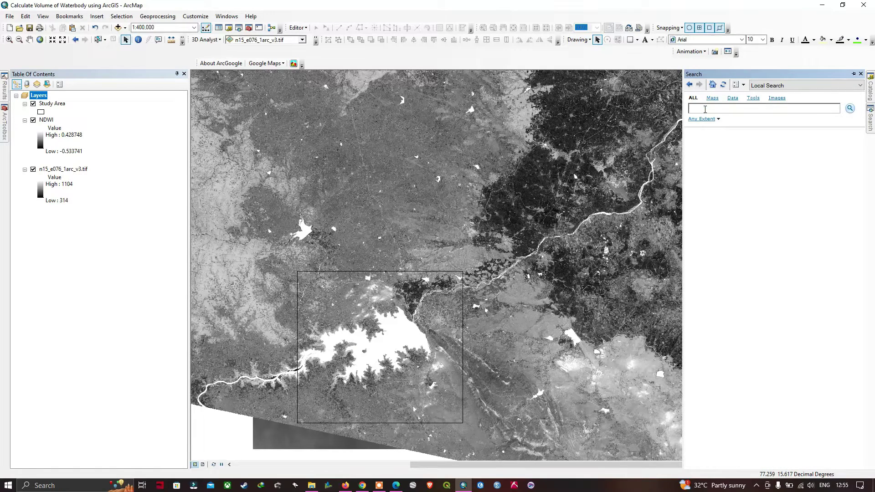
{"action": "type", "text": "clip"}
{"action": "left_click", "coordinate": [850, 110]}
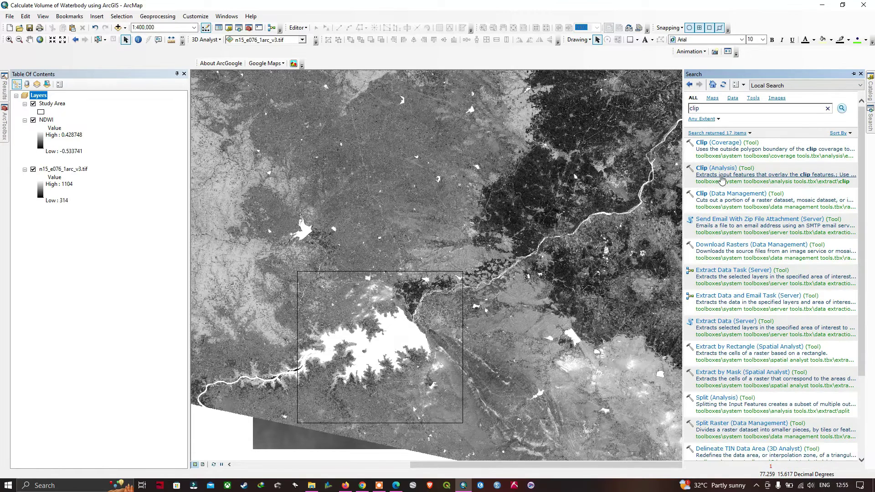
{"action": "key", "text": "F6"}
{"action": "key", "text": "Return"}
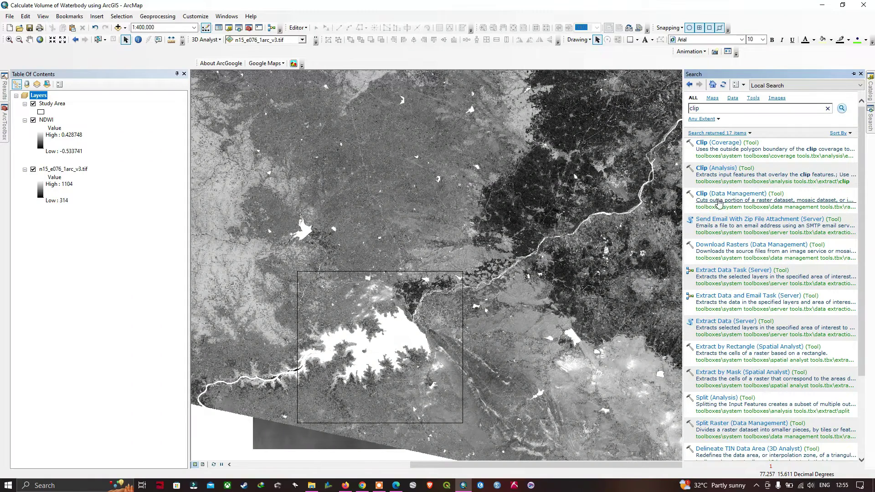
{"action": "left_click", "coordinate": [755, 197]}
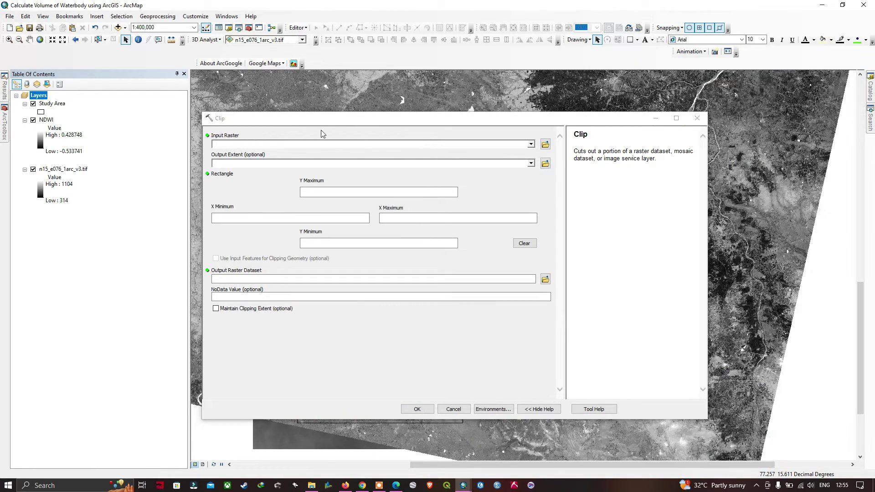
Step: Clip NDWI to Study Area with both clipping options on, output scrap\NDWI_Clip
{"action": "left_click", "coordinate": [530, 145]}
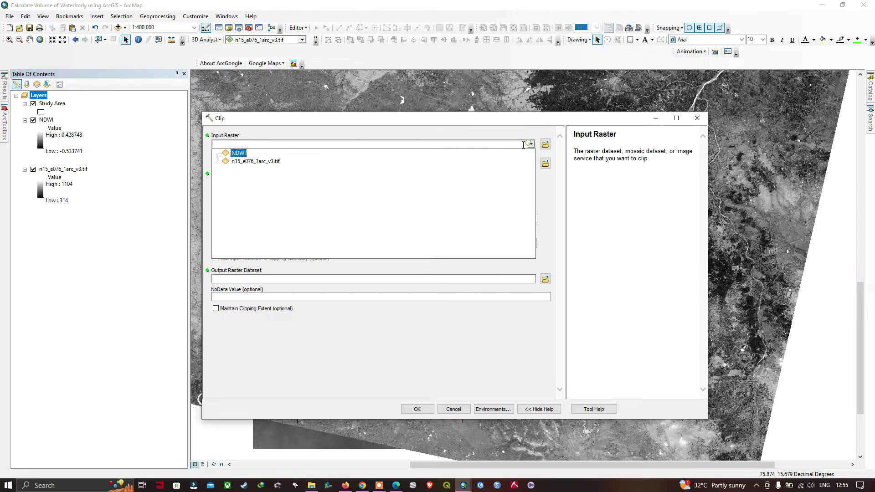
{"action": "left_click", "coordinate": [237, 154]}
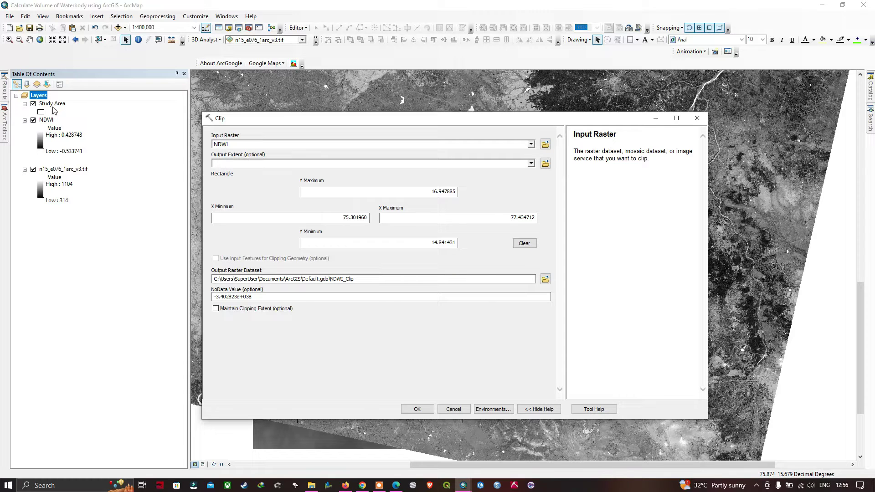
{"action": "left_click", "coordinate": [531, 163]}
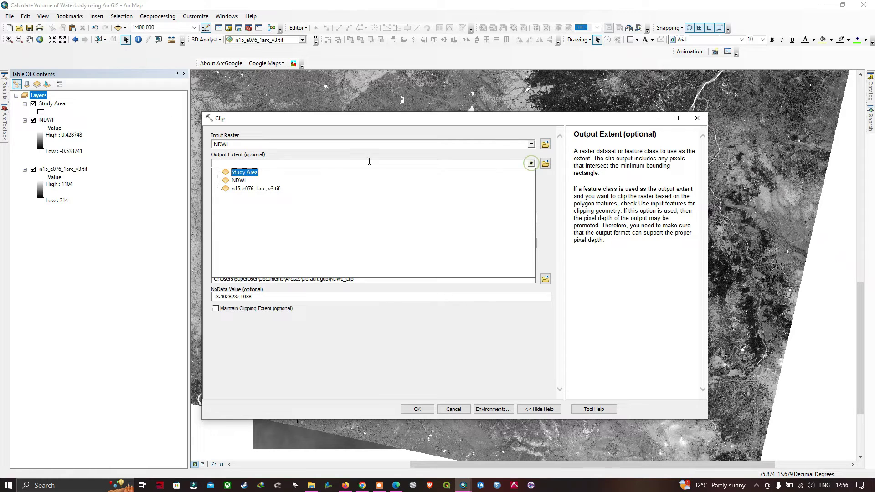
{"action": "left_click", "coordinate": [243, 173]}
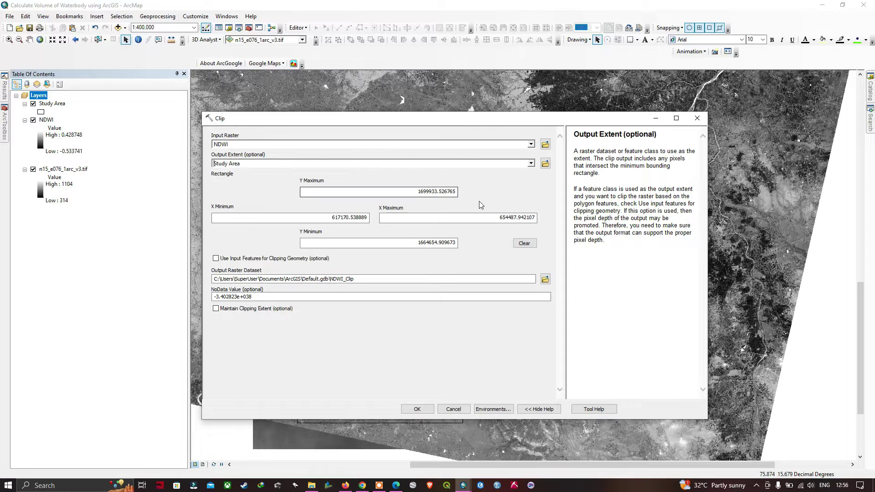
{"action": "left_click", "coordinate": [216, 258]}
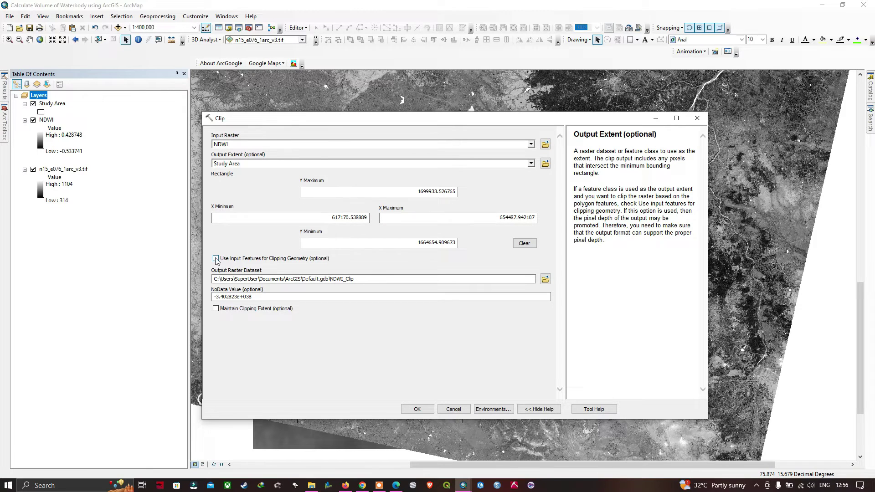
{"action": "left_click", "coordinate": [216, 308]}
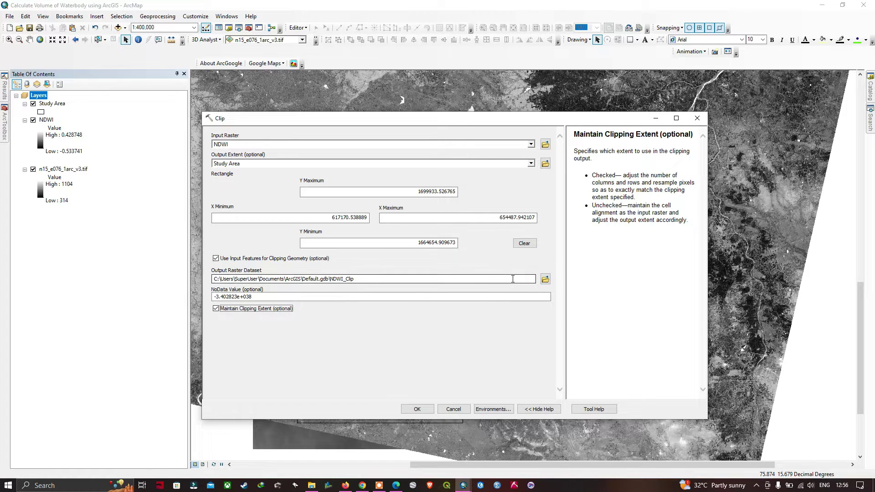
{"action": "left_click", "coordinate": [545, 279]}
{"action": "left_click", "coordinate": [545, 315]}
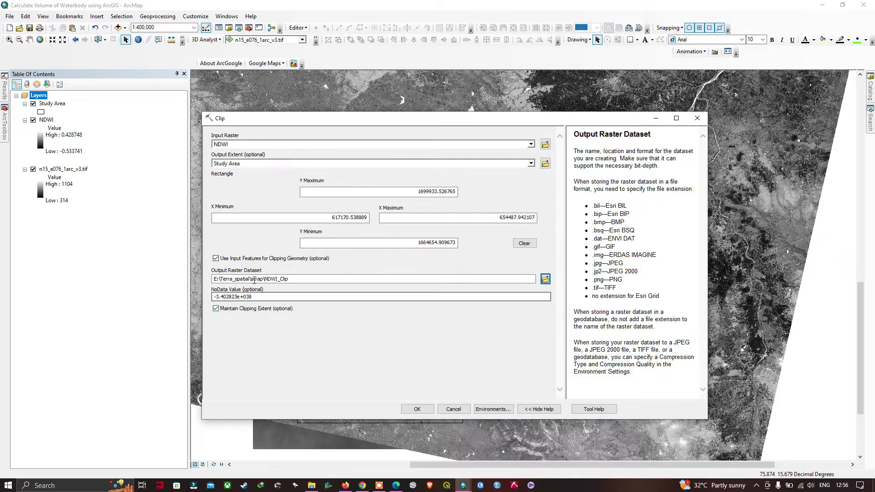
{"action": "left_click", "coordinate": [416, 409]}
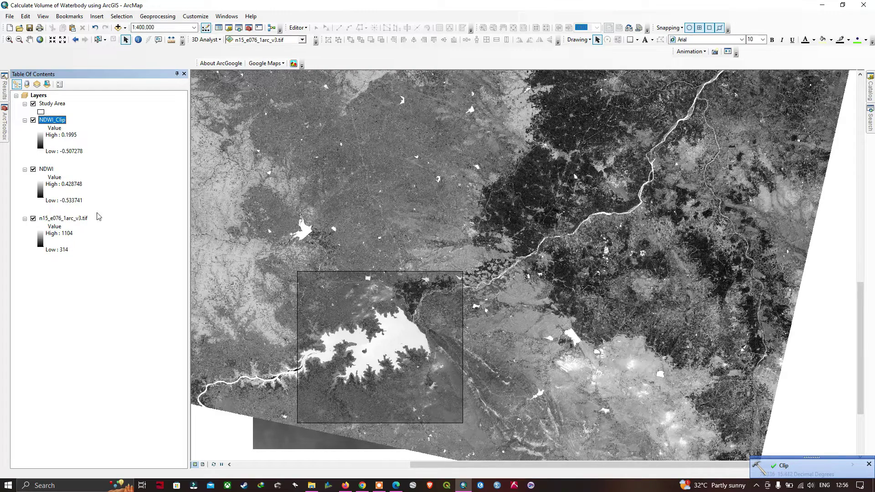
Step: Hide NDWI and n15_e076_1arc_v3.tif, then remove the NDWI layer from the map
{"action": "left_click", "coordinate": [33, 169]}
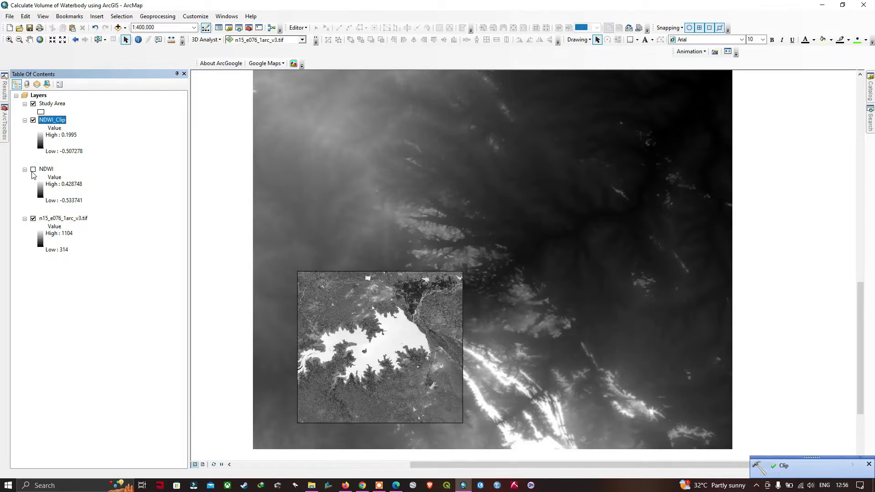
{"action": "left_click", "coordinate": [33, 219]}
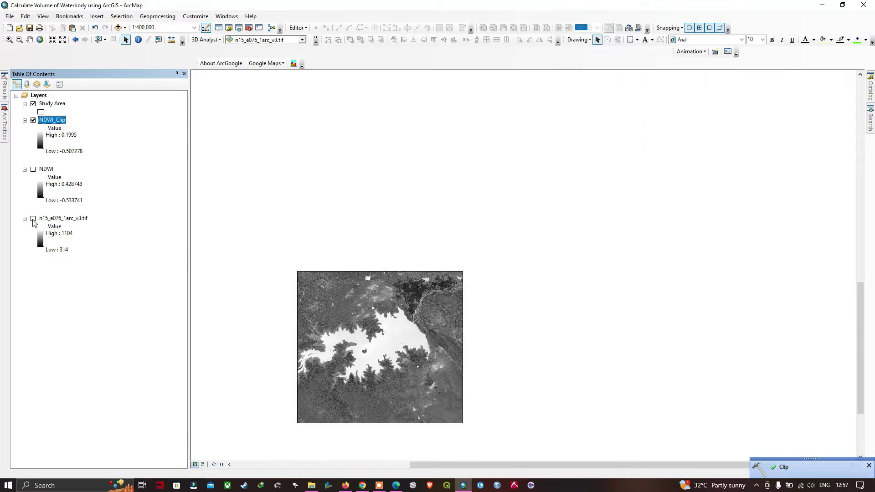
{"action": "scroll", "coordinate": [423, 309], "scroll_direction": "up", "scroll_amount": 3}
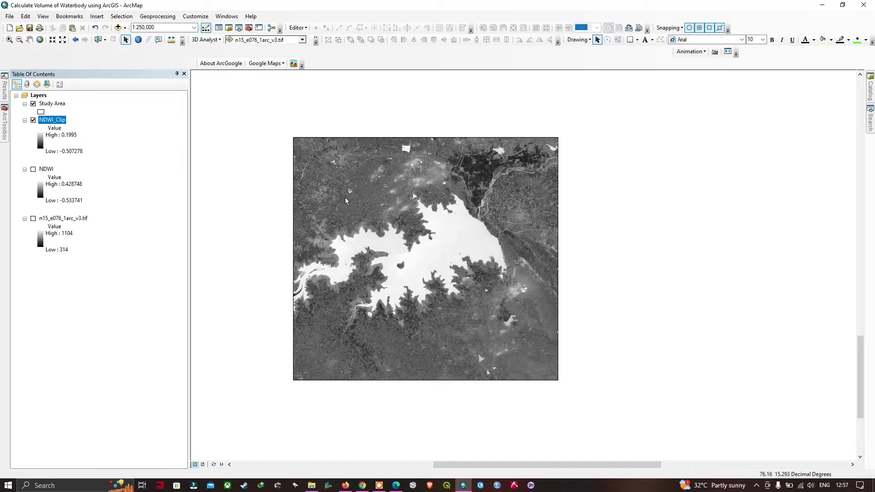
{"action": "left_click", "coordinate": [49, 170]}
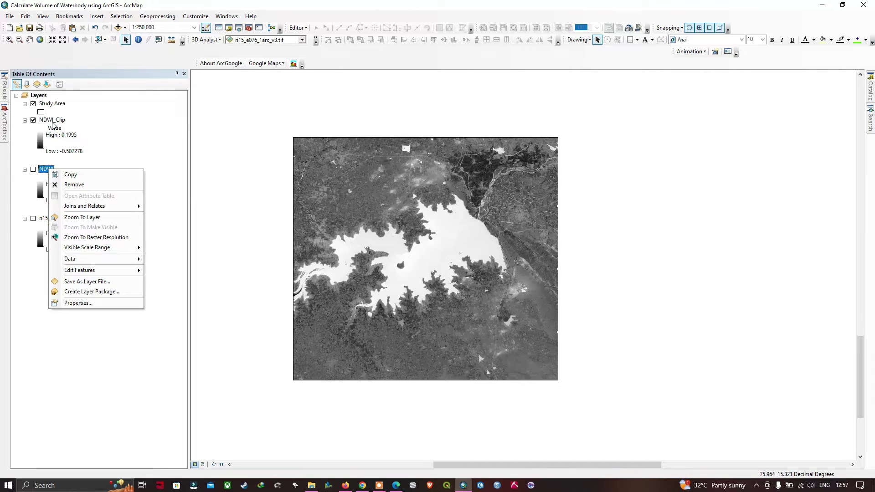
{"action": "left_click", "coordinate": [74, 184]}
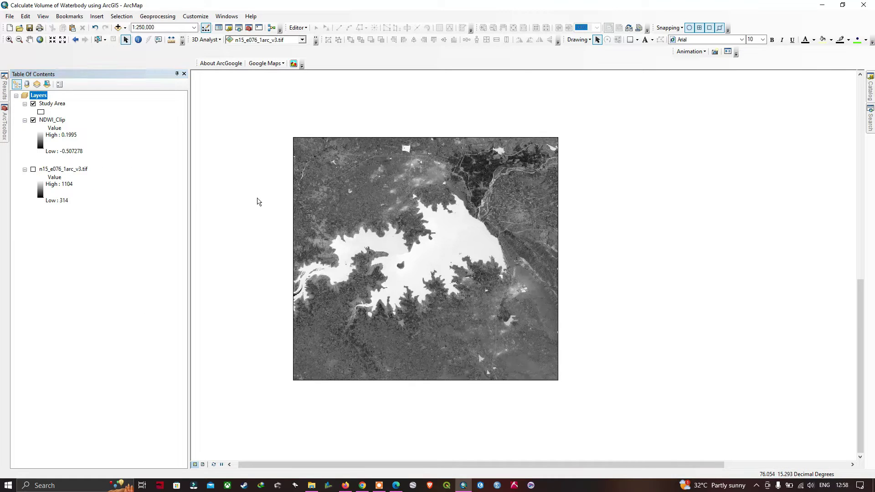
Step: Apply a white-to-blue colour ramp to NDWI_Clip in its Symbology properties
{"action": "right_click", "coordinate": [57, 120]}
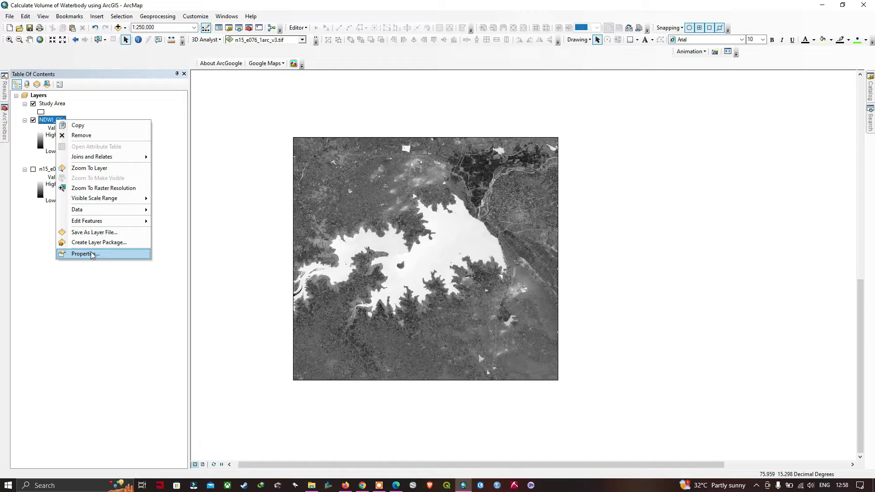
{"action": "right_click", "coordinate": [51, 117]}
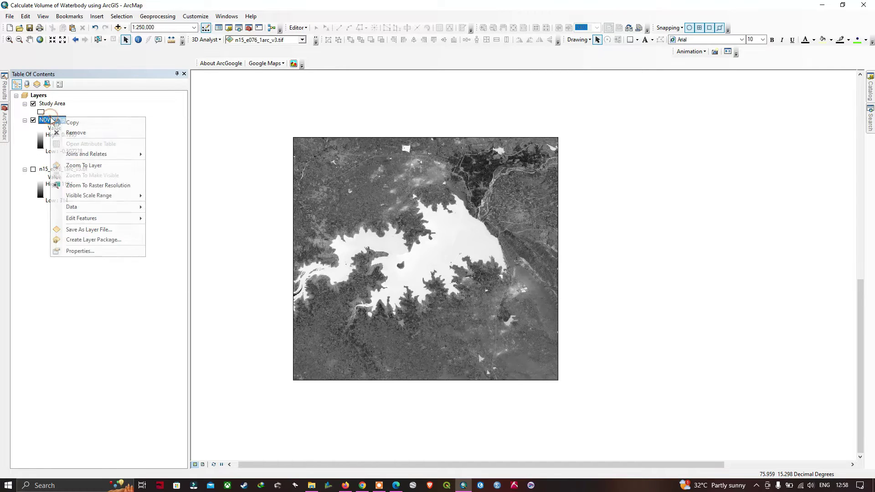
{"action": "left_click", "coordinate": [92, 250]}
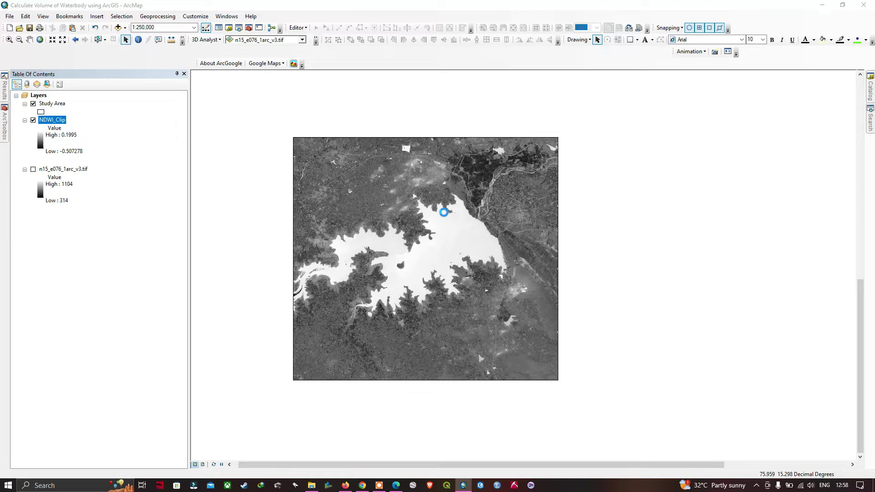
{"action": "left_click", "coordinate": [423, 146]}
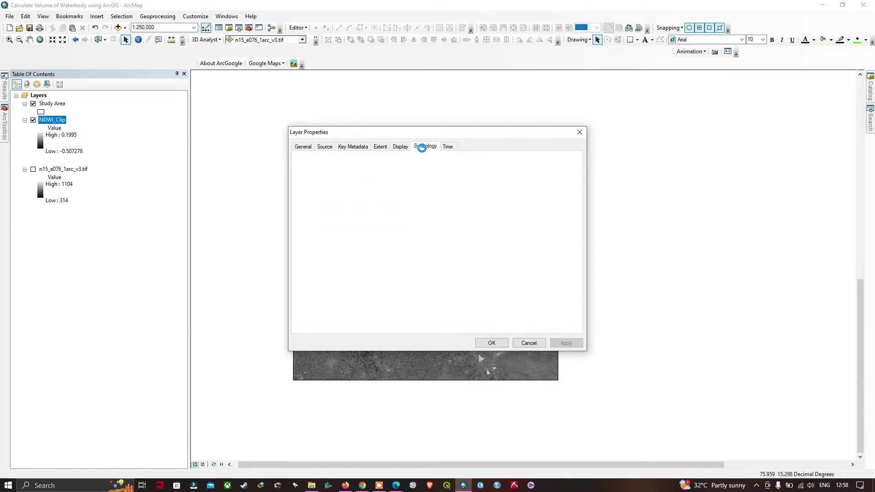
{"action": "left_click", "coordinate": [535, 237]}
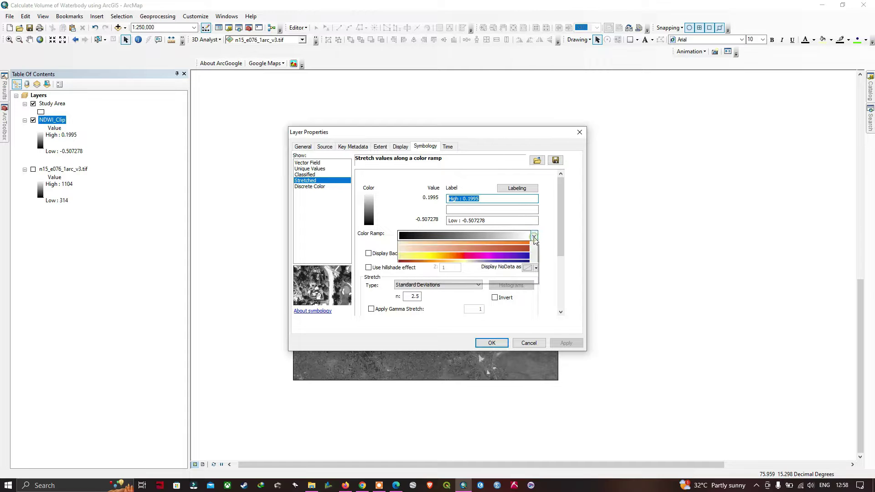
{"action": "left_click", "coordinate": [467, 333]}
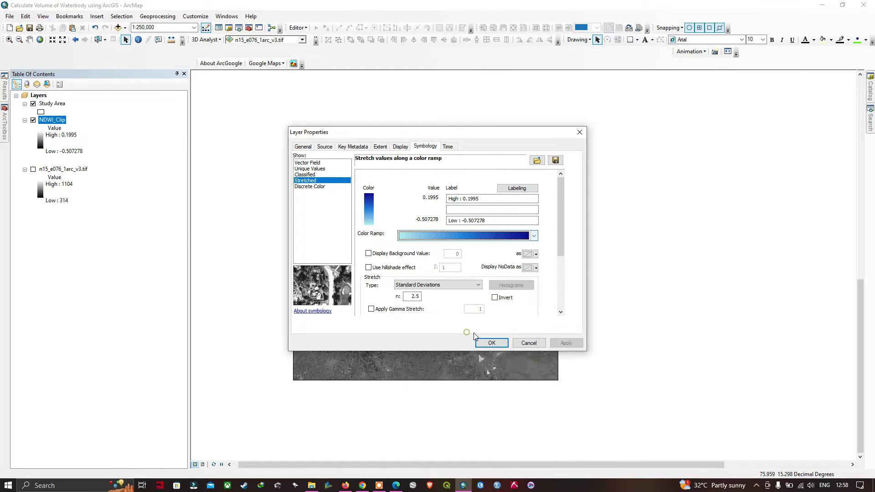
{"action": "left_click", "coordinate": [486, 341]}
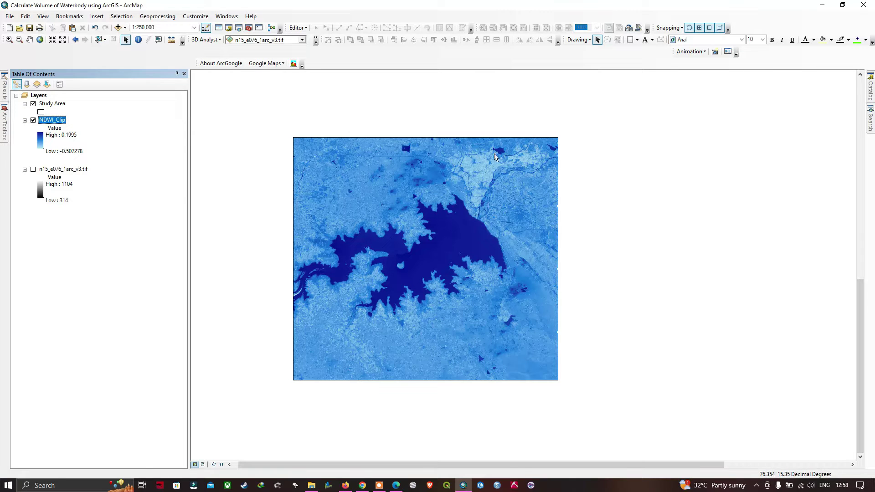
{"action": "scroll", "coordinate": [524, 224], "scroll_direction": "down", "scroll_amount": 2}
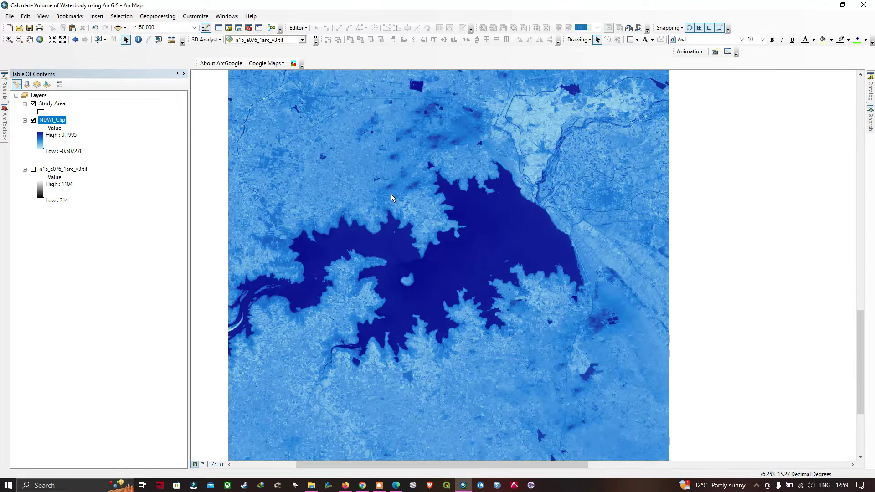
Step: Launch Raster Calculator from ArcToolbox's Spatial Analyst Map Algebra tools
{"action": "left_click", "coordinate": [6, 124]}
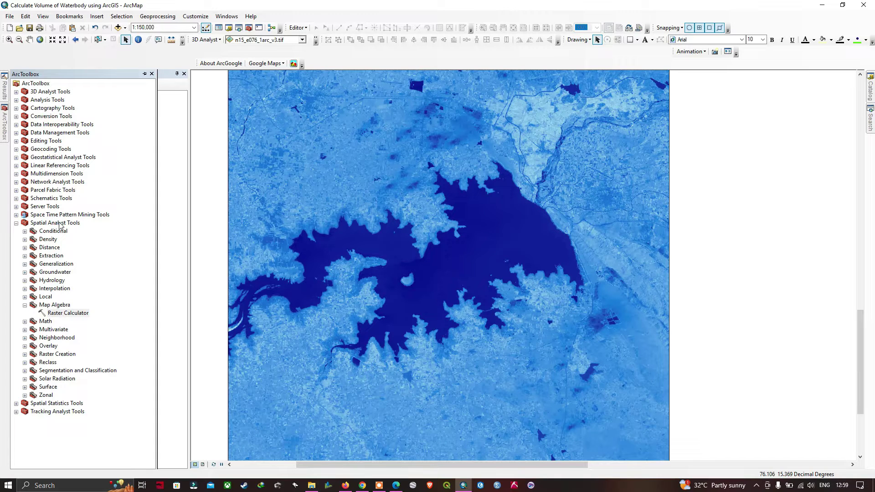
{"action": "double_click", "coordinate": [66, 313]}
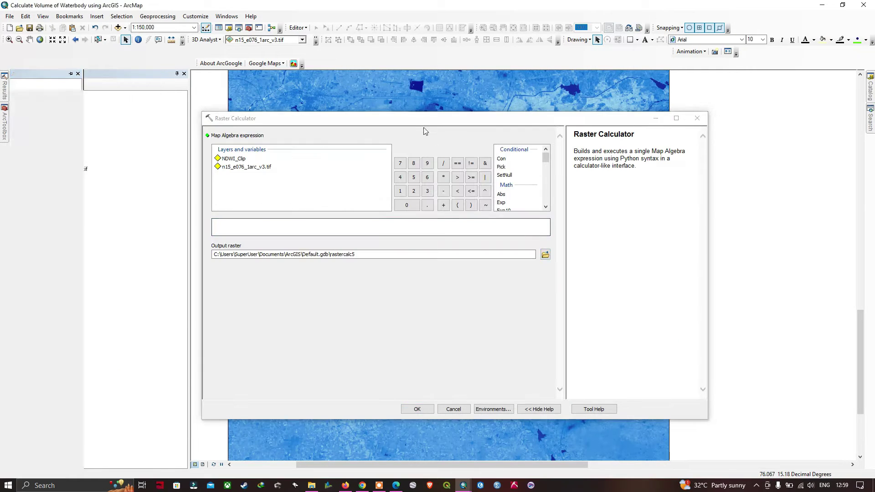
Step: Build the expression Float("NDWI_Clip") >= 0.1 and run it to produce rastercalc_NDWI.tif
{"action": "left_click_drag", "start_coordinate": [410, 124], "coordinate": [438, 127]}
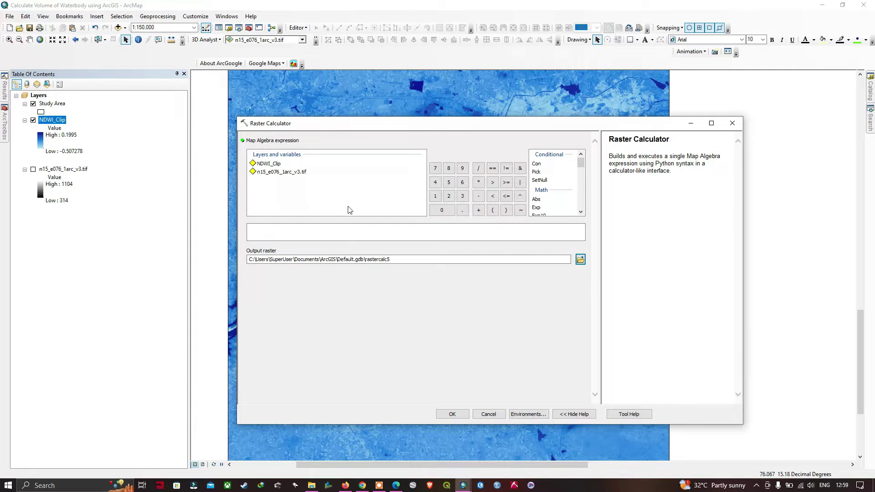
{"action": "scroll", "coordinate": [540, 209], "scroll_direction": "down", "scroll_amount": 1}
{"action": "double_click", "coordinate": [540, 210]}
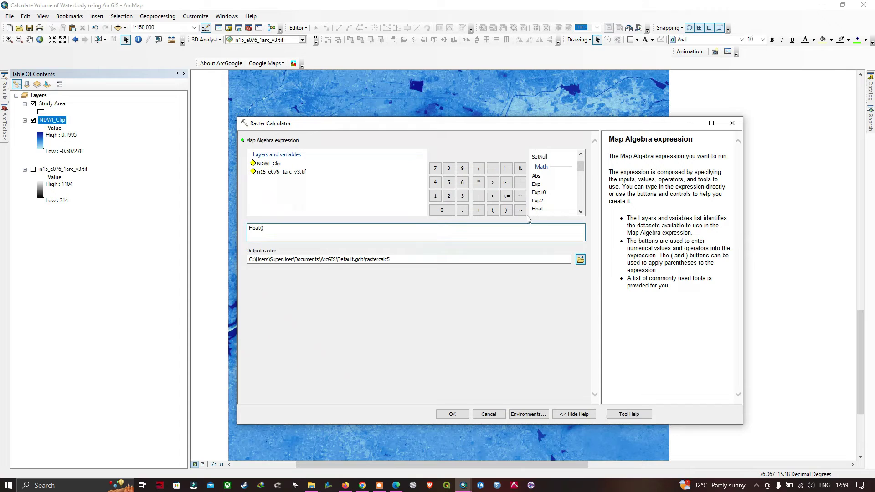
{"action": "double_click", "coordinate": [268, 164]}
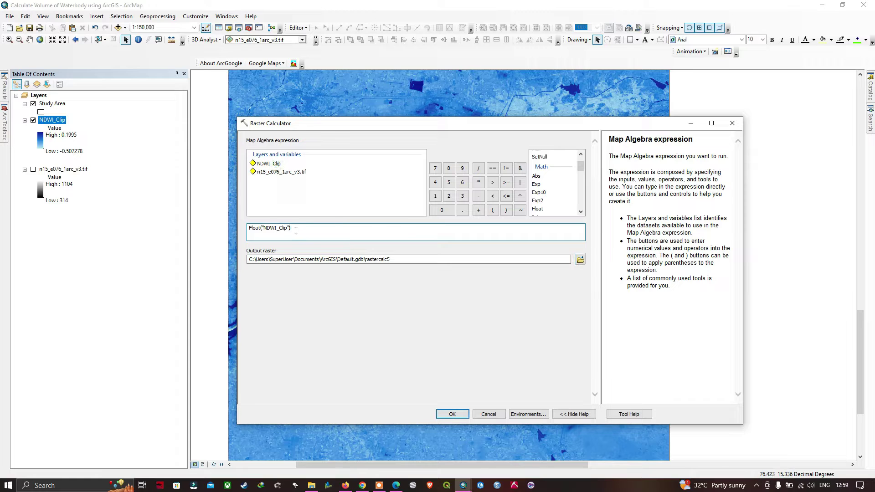
{"action": "left_click", "coordinate": [509, 185]}
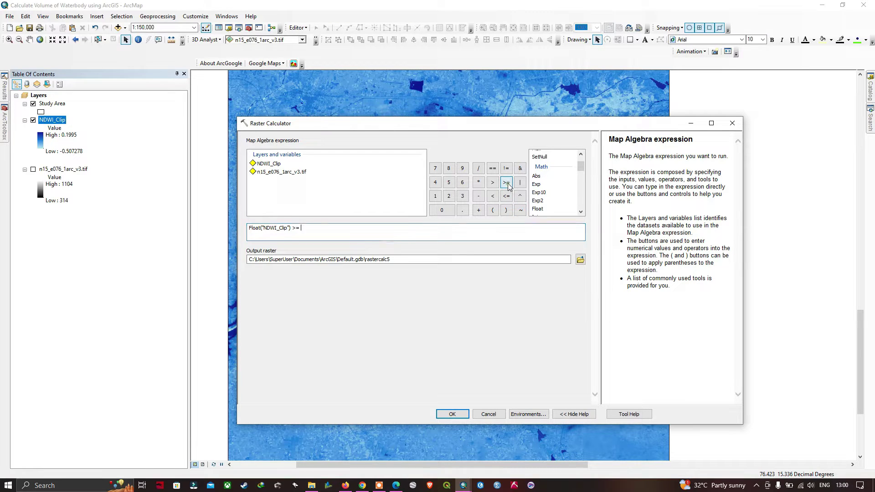
{"action": "left_click", "coordinate": [444, 211]}
{"action": "left_click", "coordinate": [462, 210]}
{"action": "left_click", "coordinate": [435, 196]}
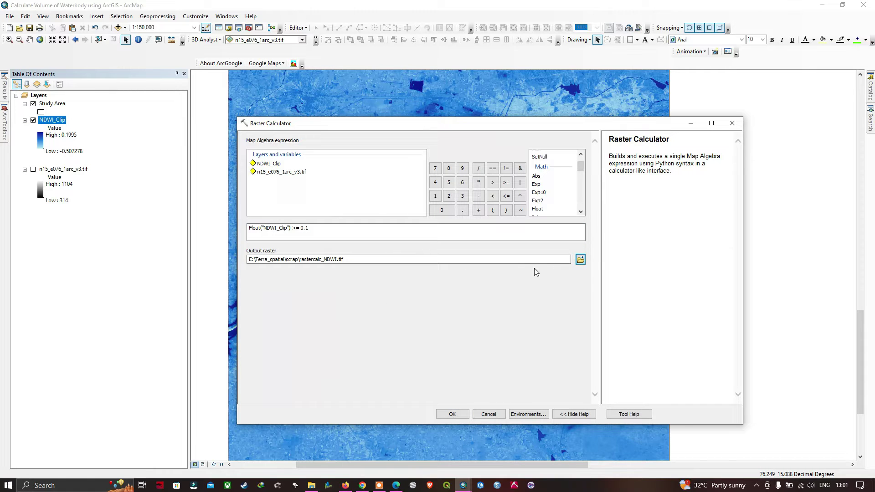
{"action": "left_click", "coordinate": [453, 414]}
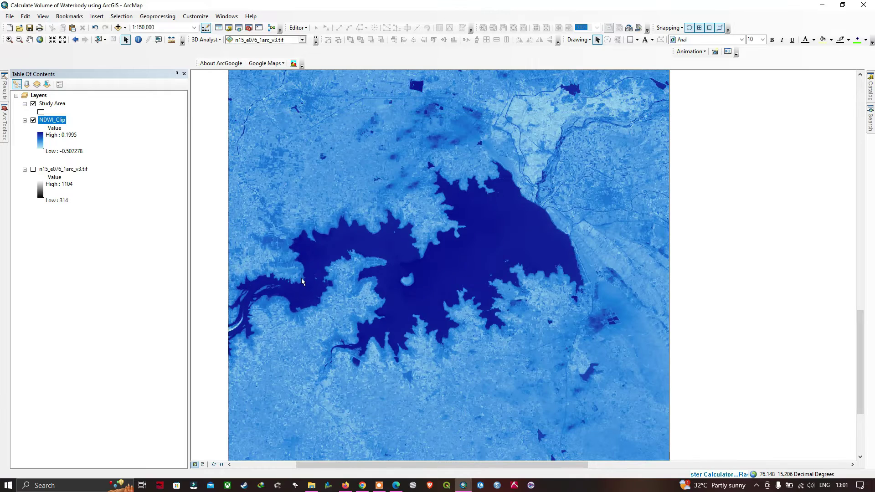